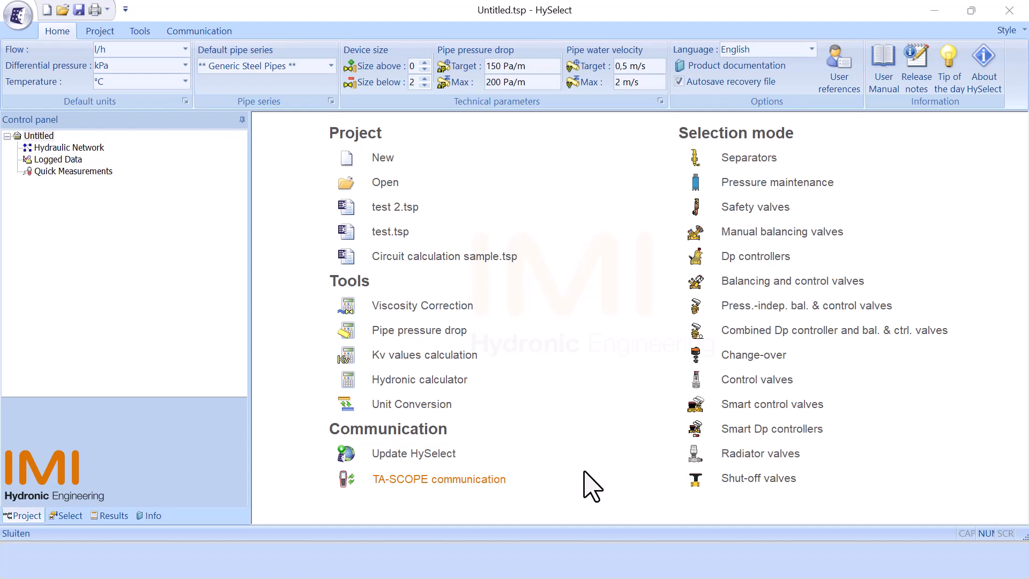
Choose pressure maintenance as the product type and start the PM Wizard.
left_click(66, 517)
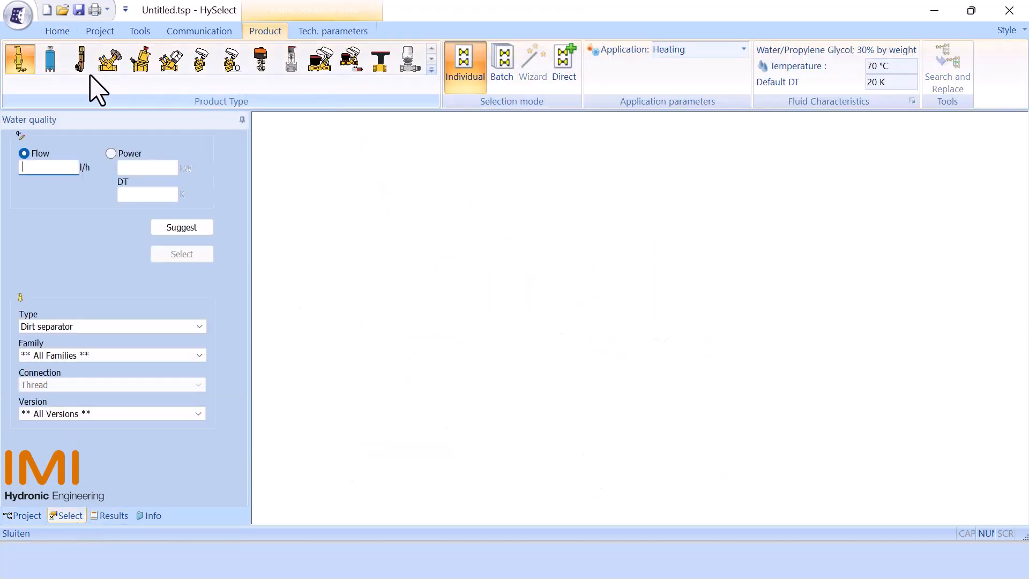
left_click(50, 60)
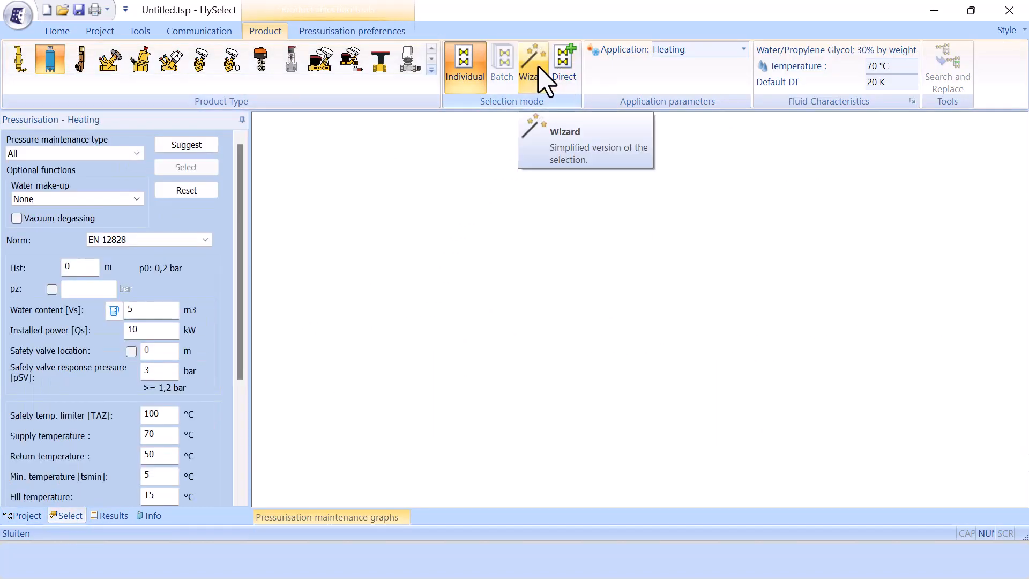
left_click(18, 17)
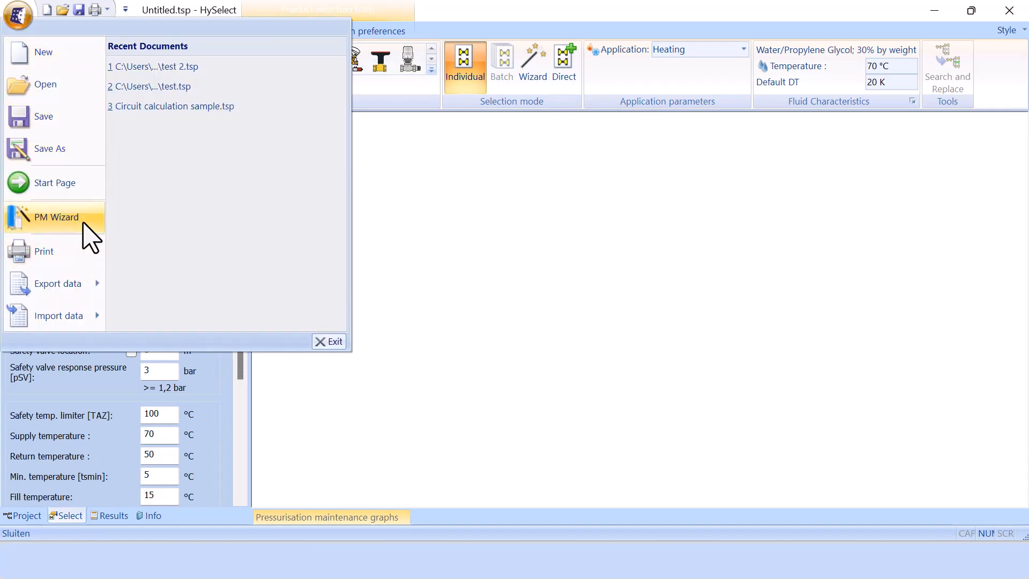
left_click(56, 216)
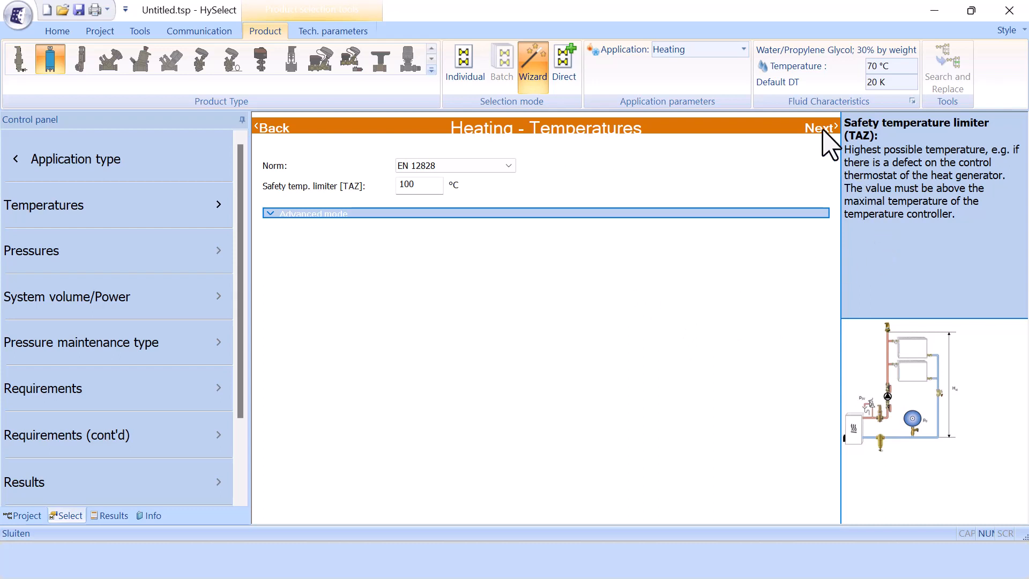
Show the advanced temperature parameters, keep norm EN 12828 and the default temperatures, and continue to the pressure settings.
left_click(276, 215)
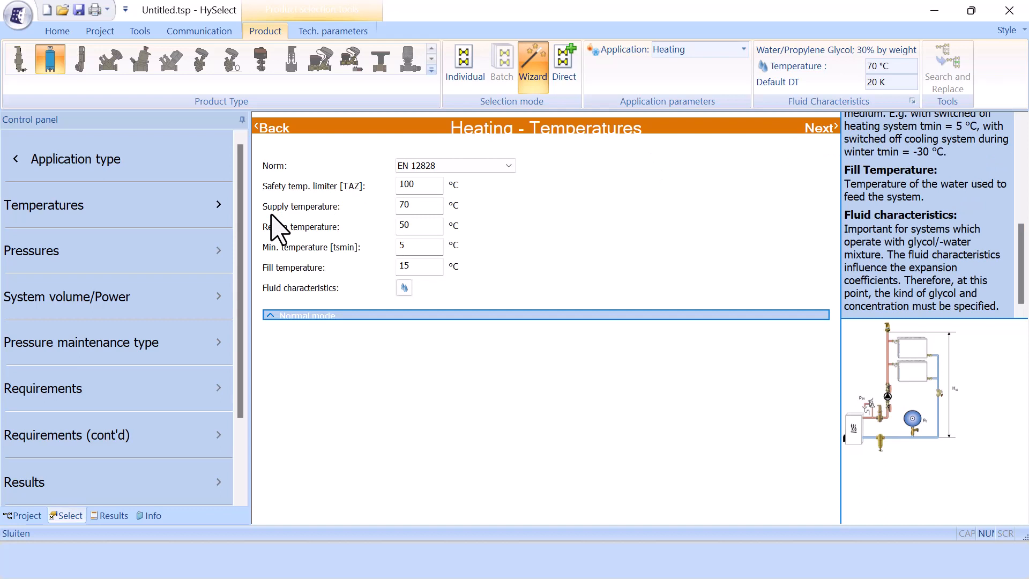
scroll(933, 235, "up", 3)
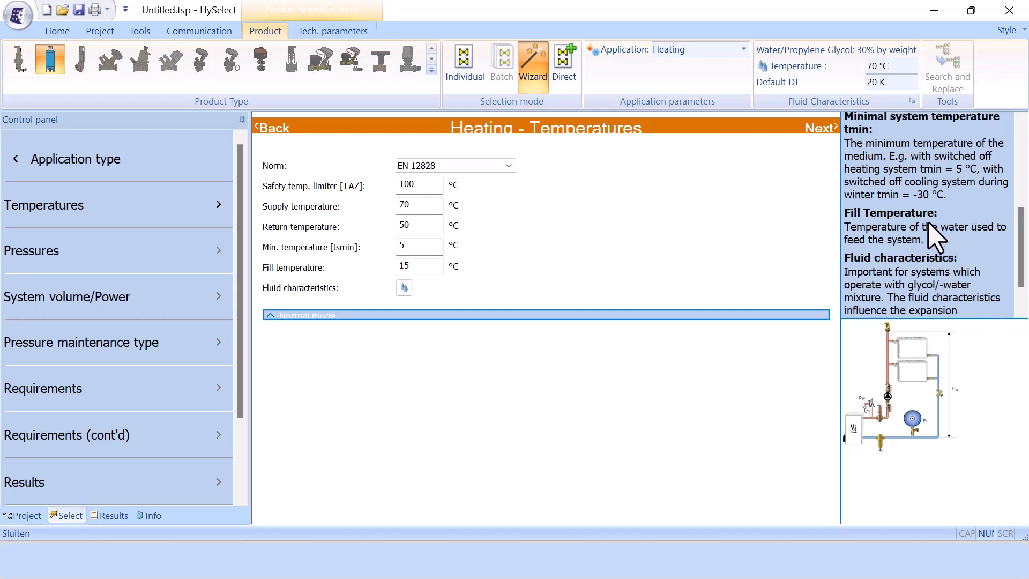
scroll(935, 235, "up", 1)
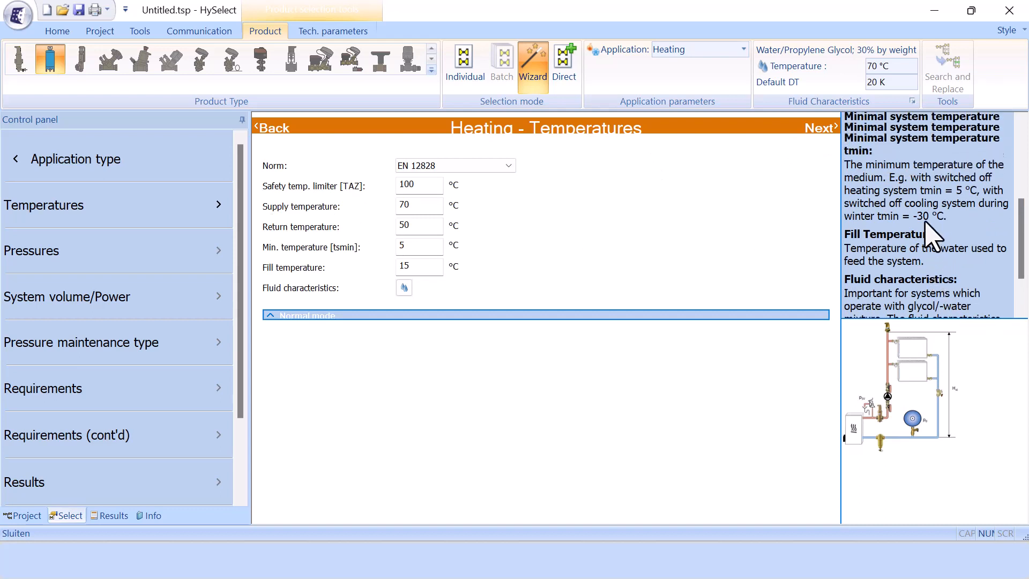
left_click(510, 168)
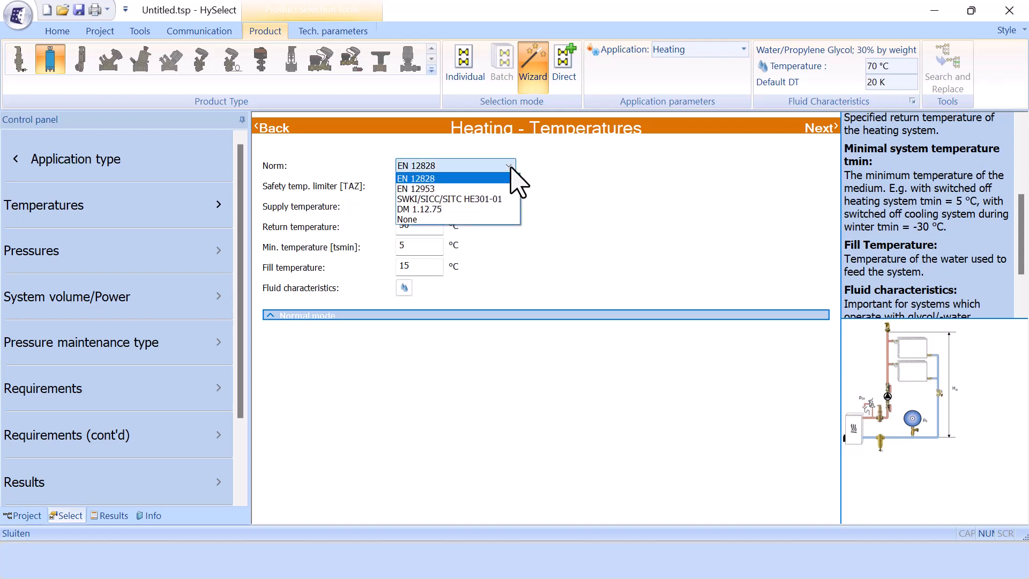
left_click(536, 179)
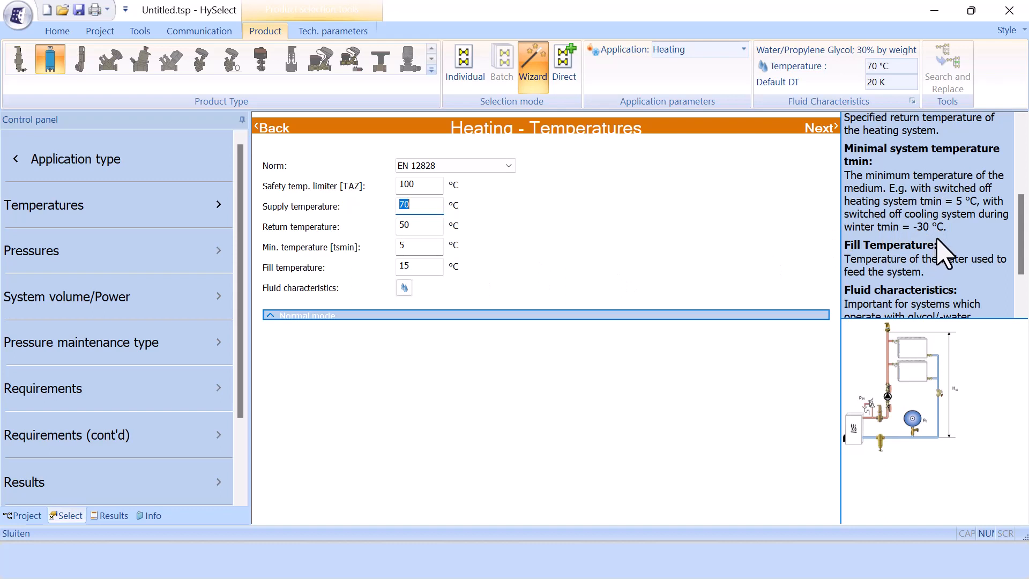
scroll(941, 243, "up", 1)
scroll(937, 226, "down", 4)
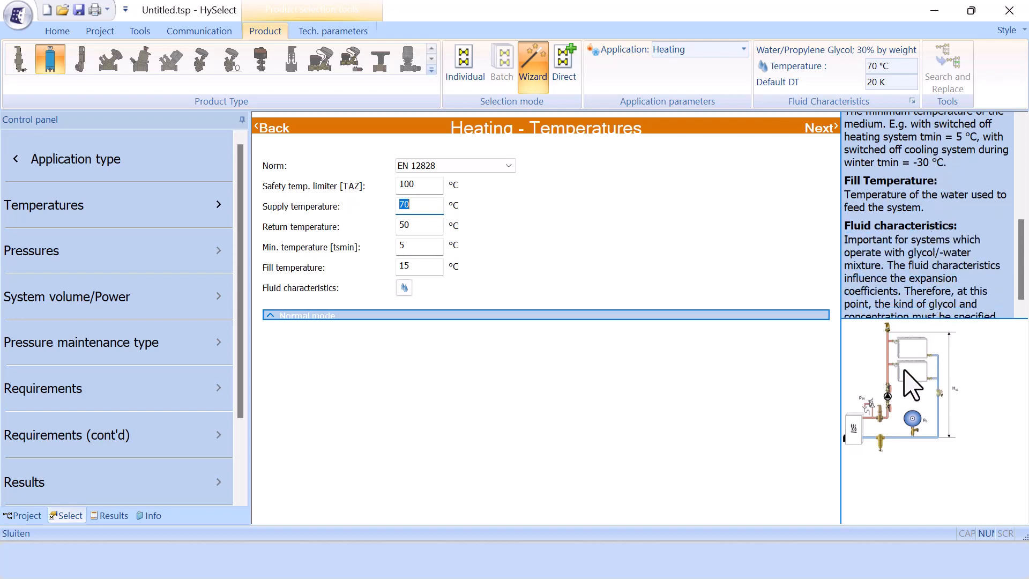
left_click(820, 129)
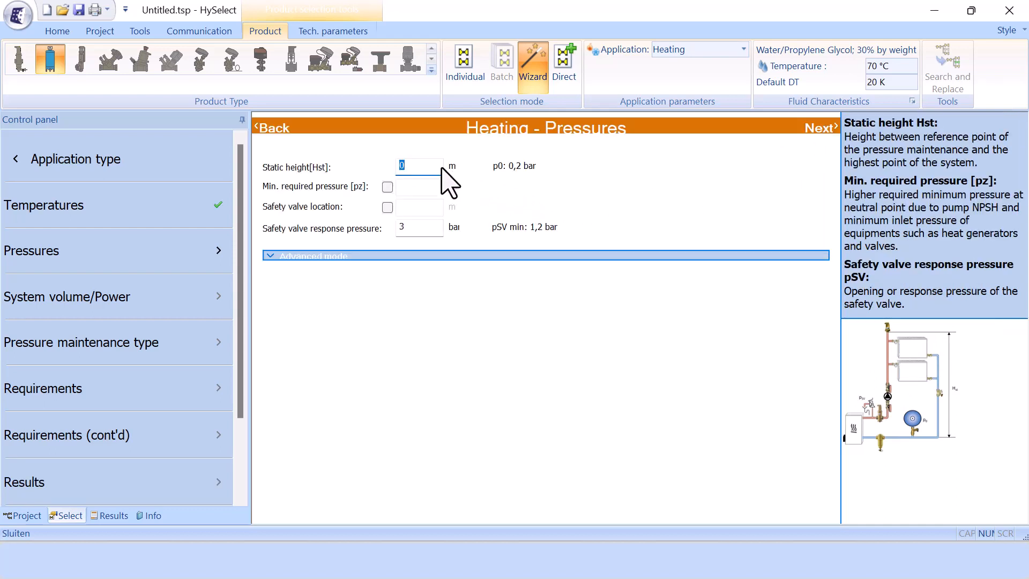
Set the static height to 15 m, keep pressurisation on pump suction in the advanced settings, and continue to water volume and power.
type("15")
left_click(272, 255)
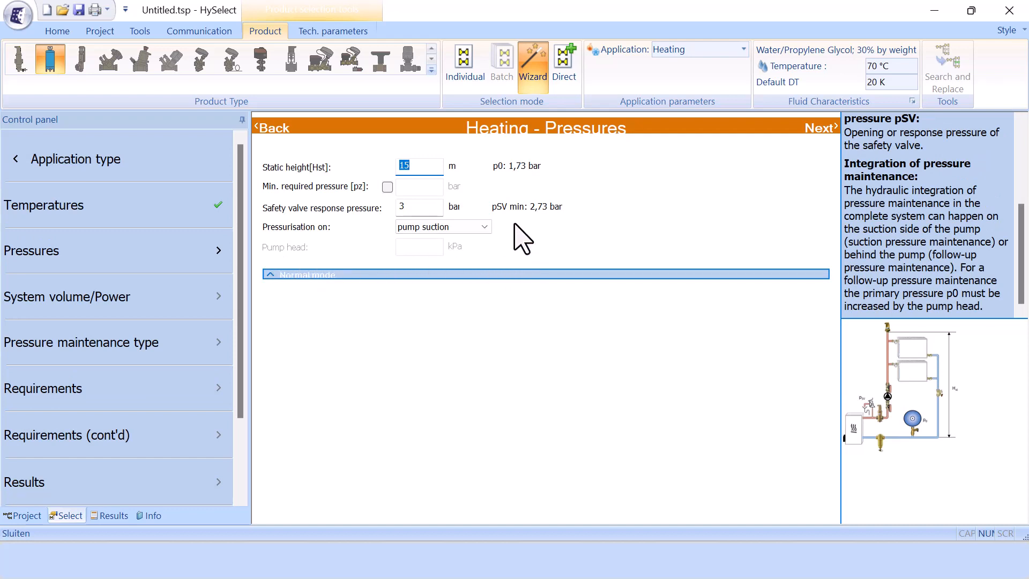
left_click(484, 228)
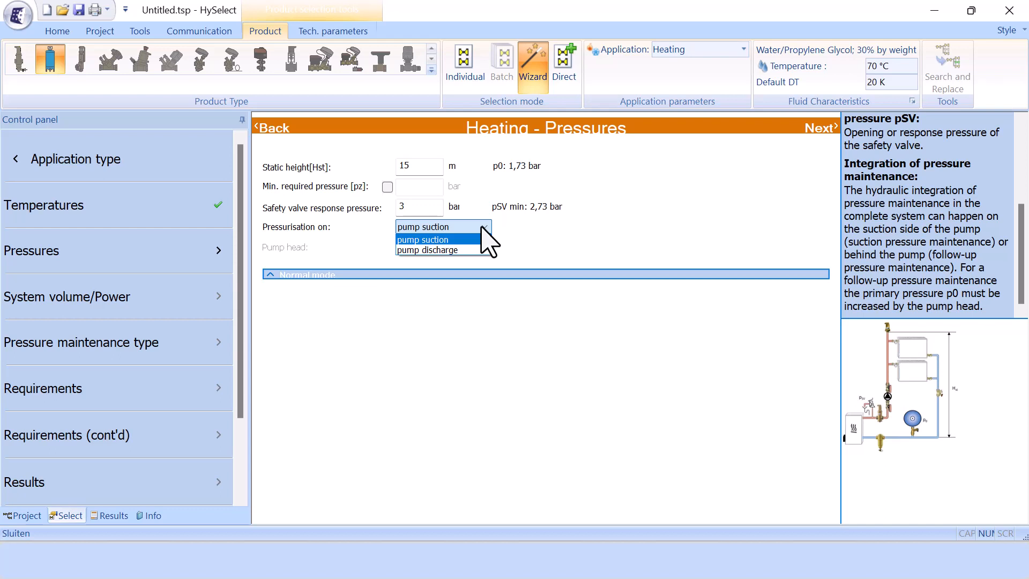
left_click(533, 249)
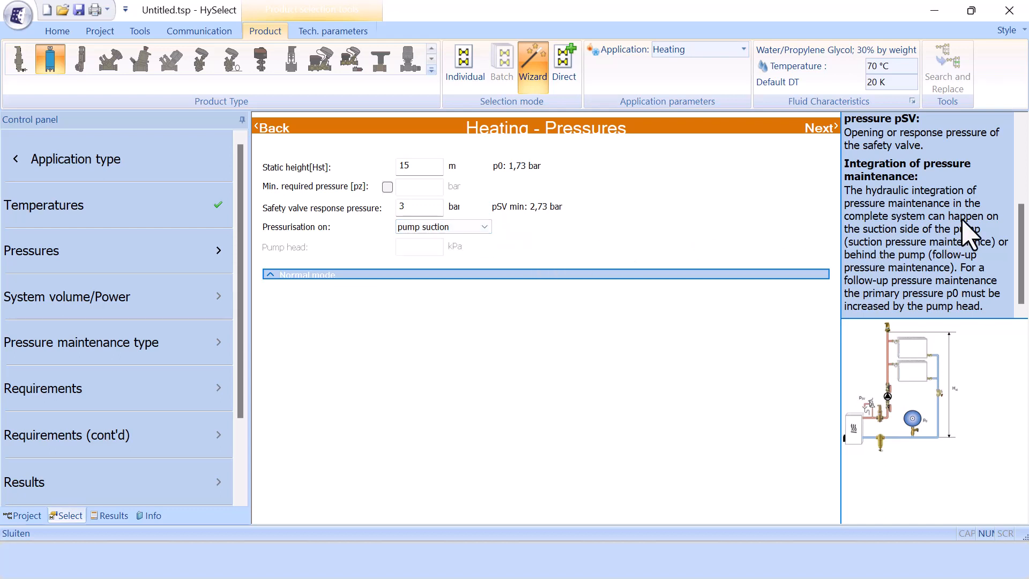
left_click(826, 129)
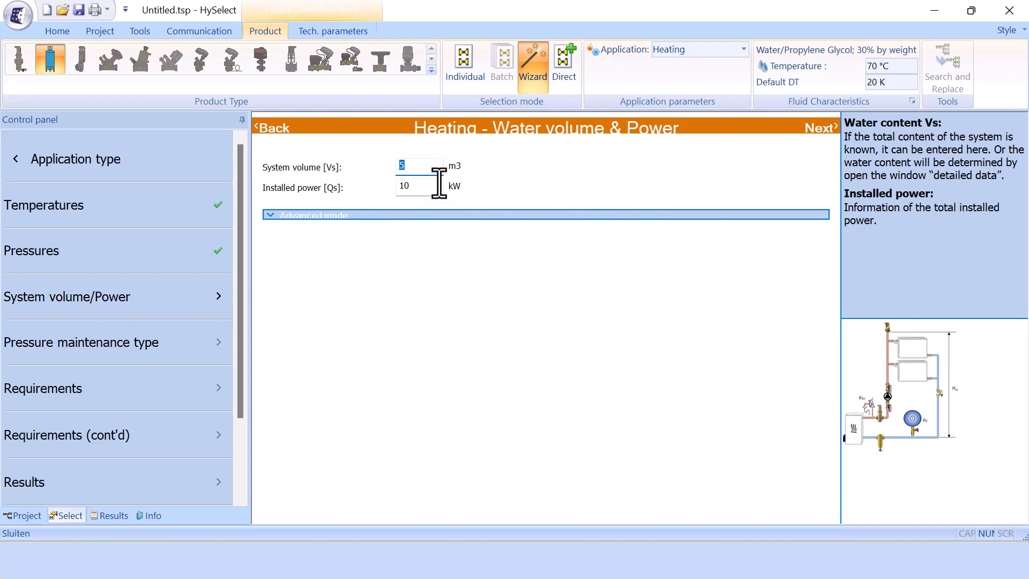
Use the advanced water volume calculation to add a steel boiler heat generator with a 10 kW heat capacity, and continue to the consumers.
left_click(268, 215)
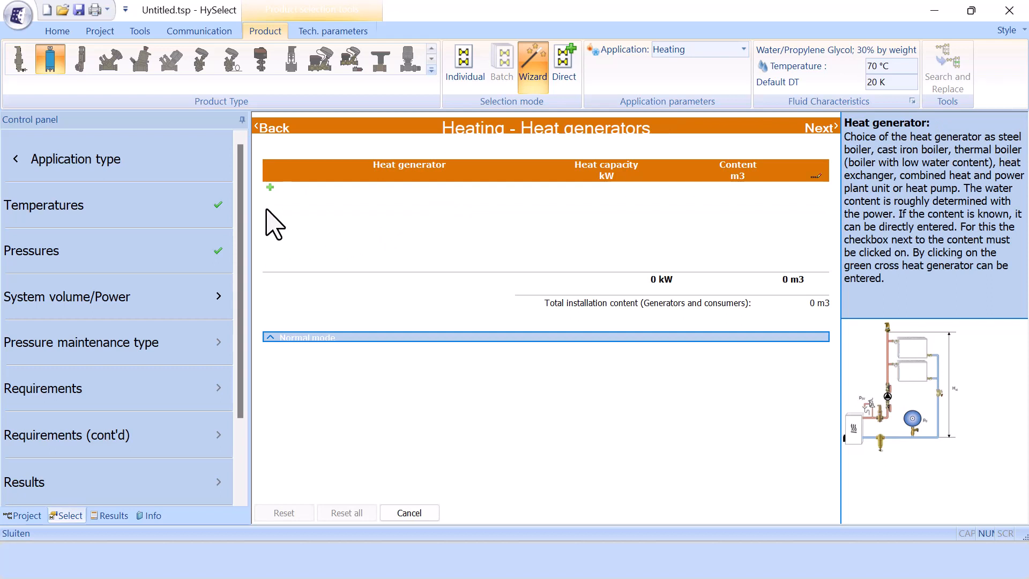
left_click(270, 187)
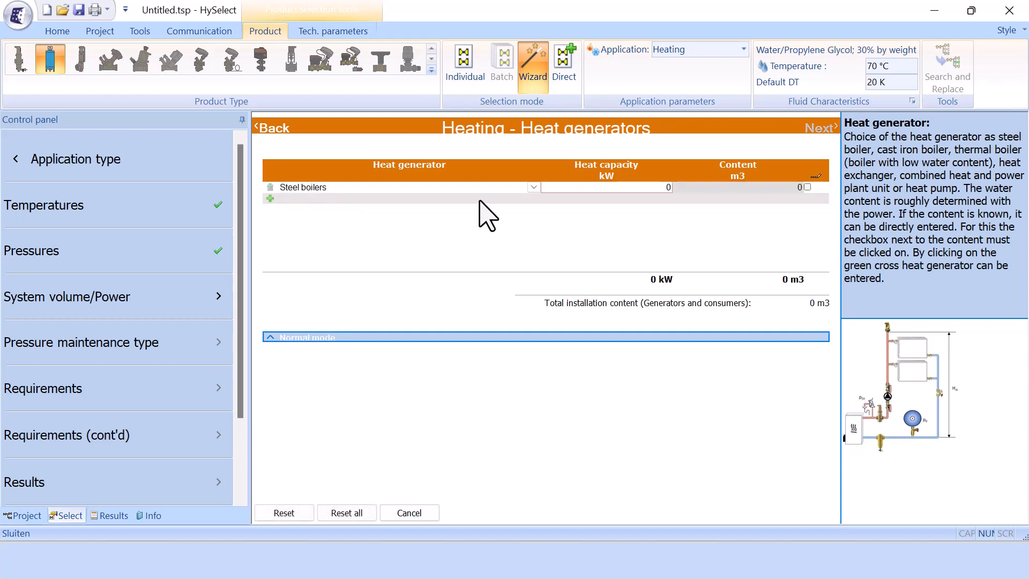
left_click(581, 188)
type("10")
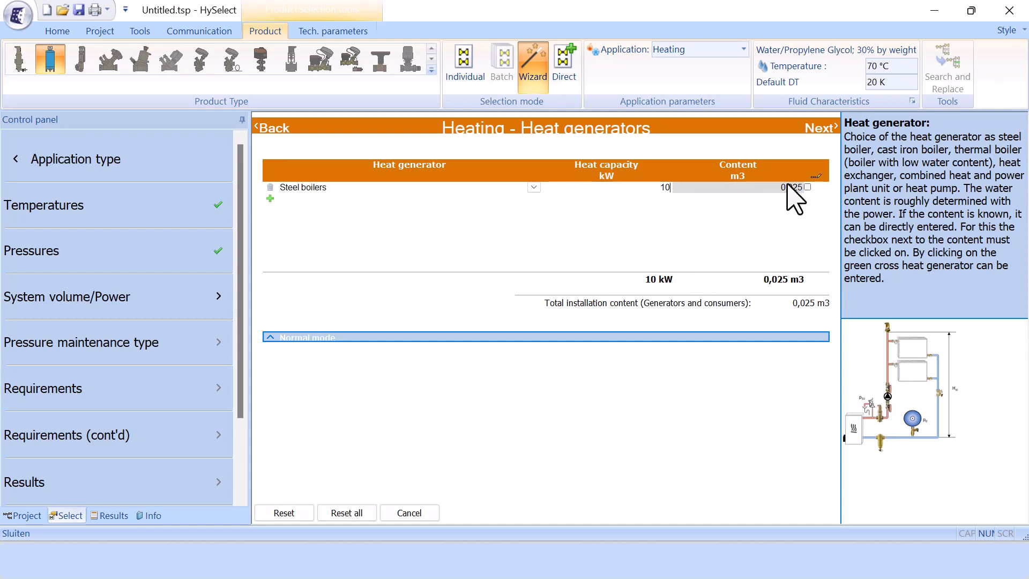
left_click(820, 128)
Add a cast iron radiator consumer of 10 kW without additional piping and continue to the pressurisation maintenance type.
left_click(269, 187)
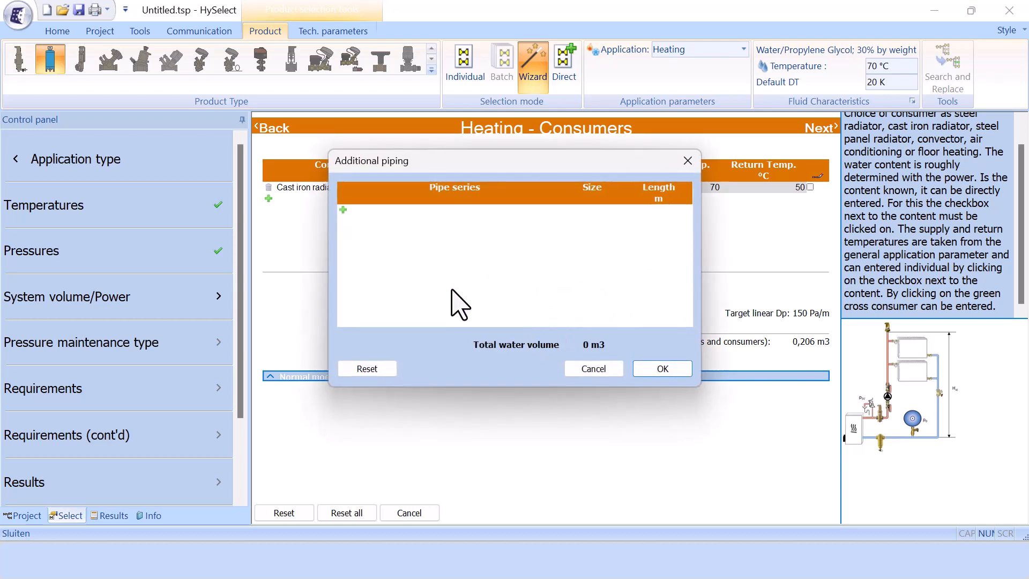
left_click(658, 369)
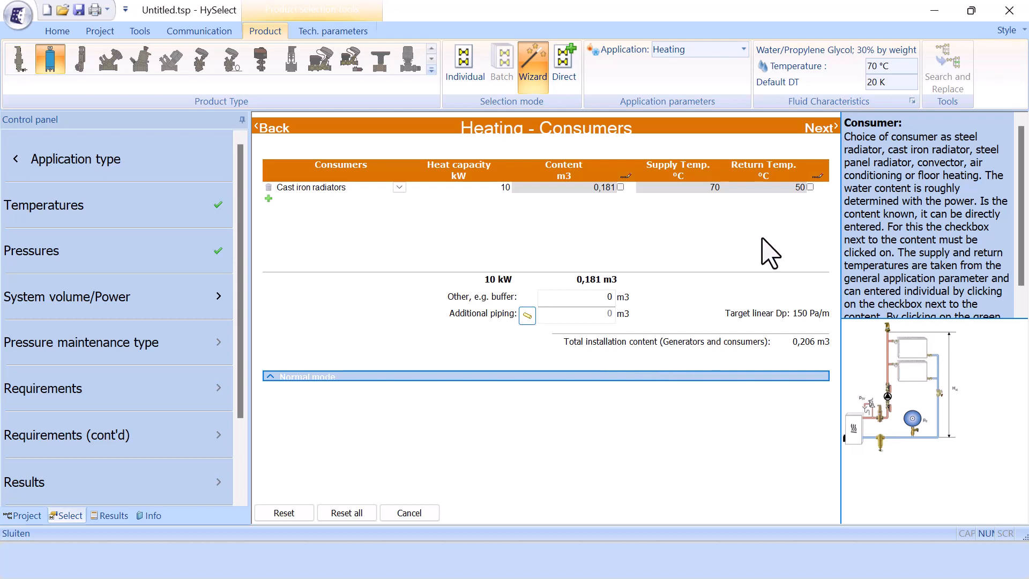
left_click(818, 128)
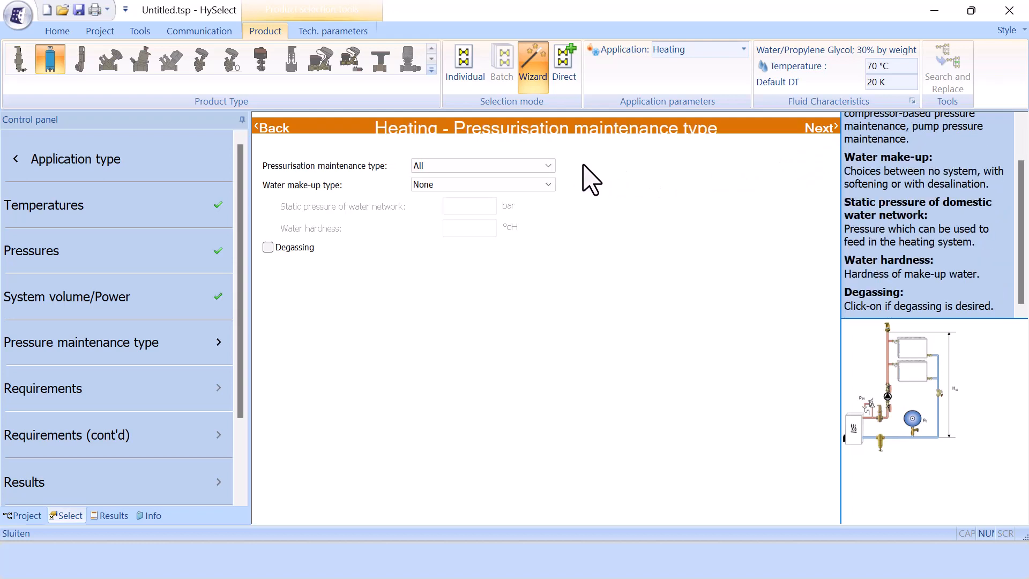
Try the Standard water make-up type with degassing enabled, and restore make-up to None with degassing off.
left_click(548, 167)
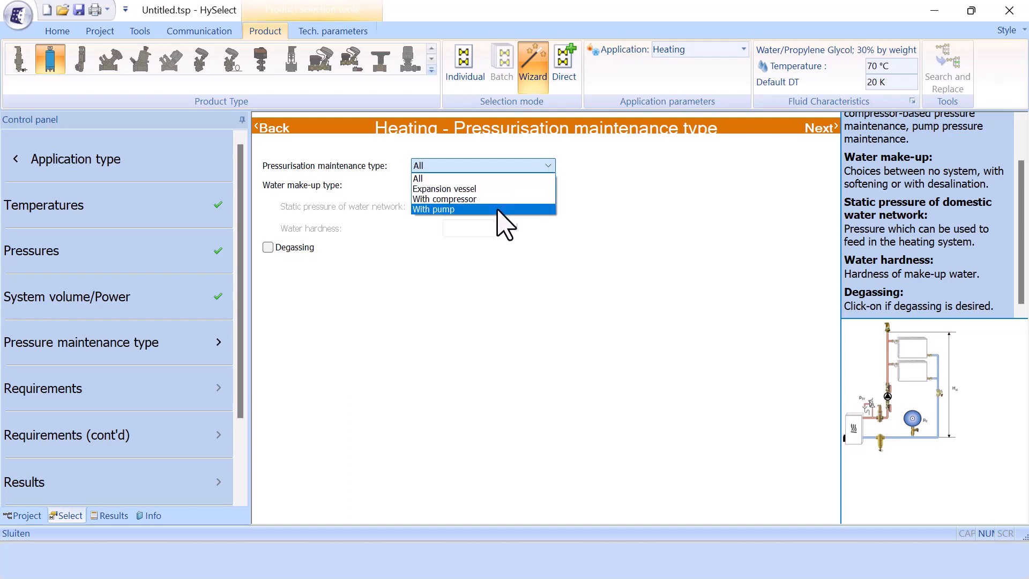
left_click(595, 204)
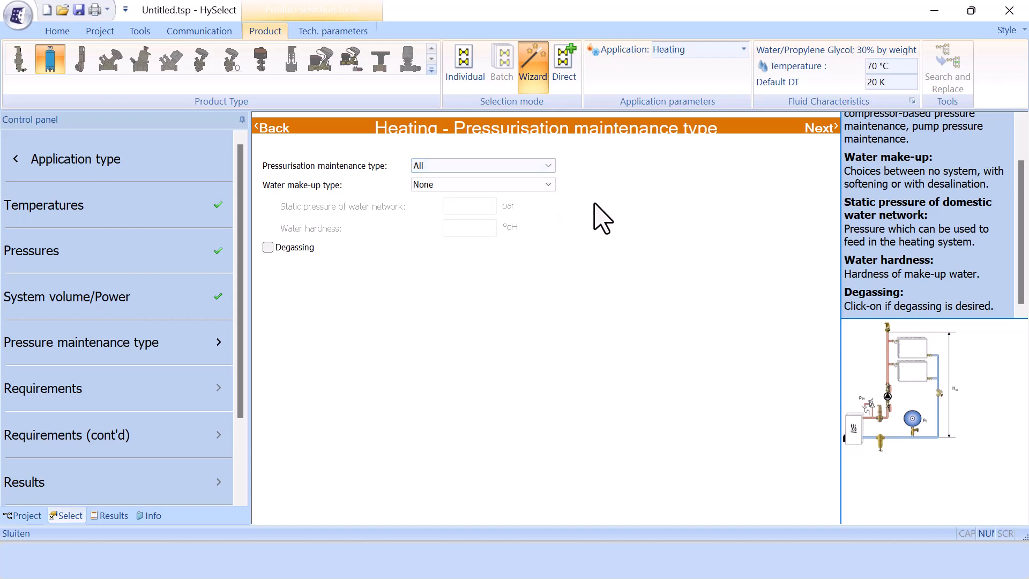
left_click(545, 188)
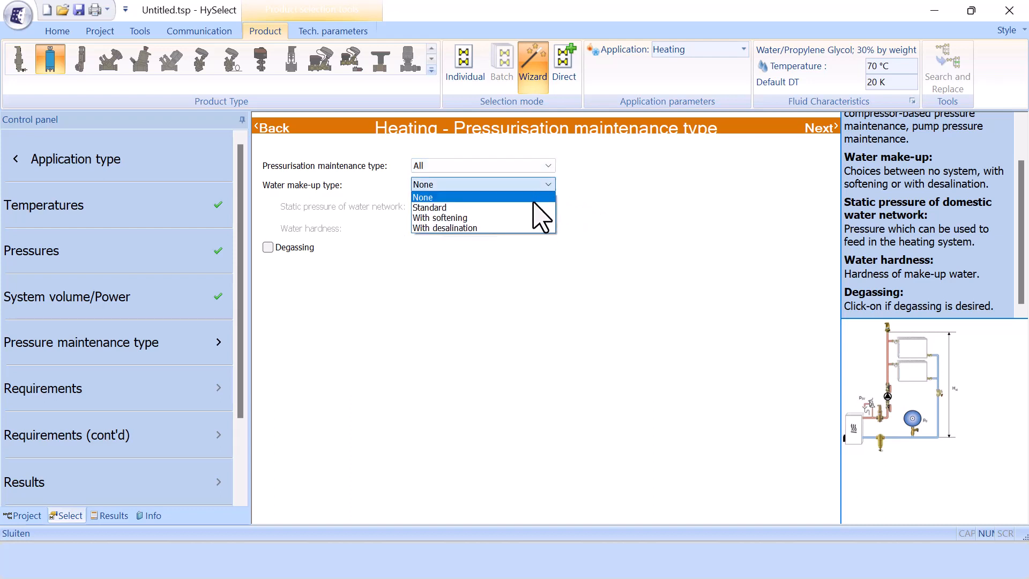
left_click(533, 207)
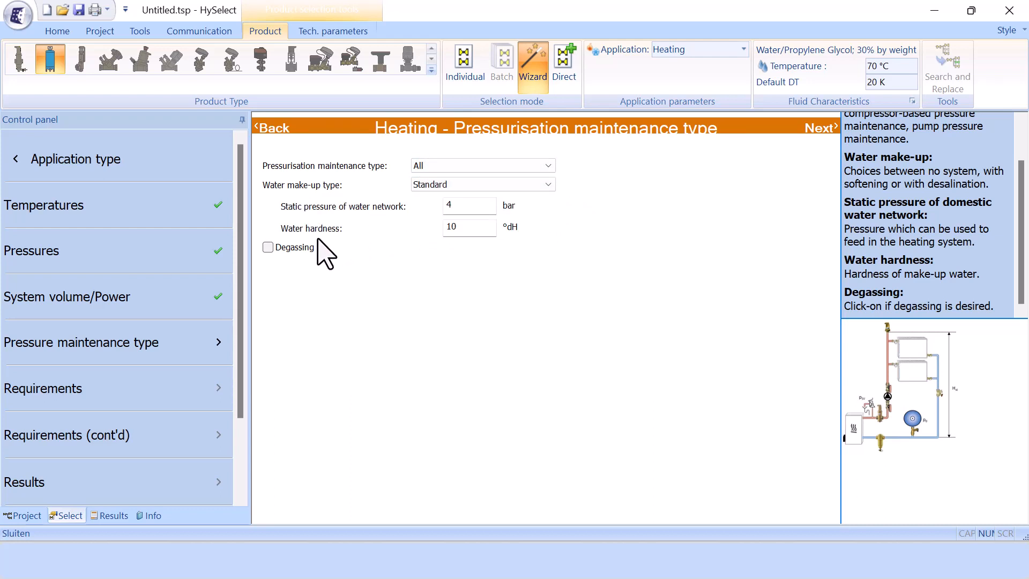
left_click(267, 247)
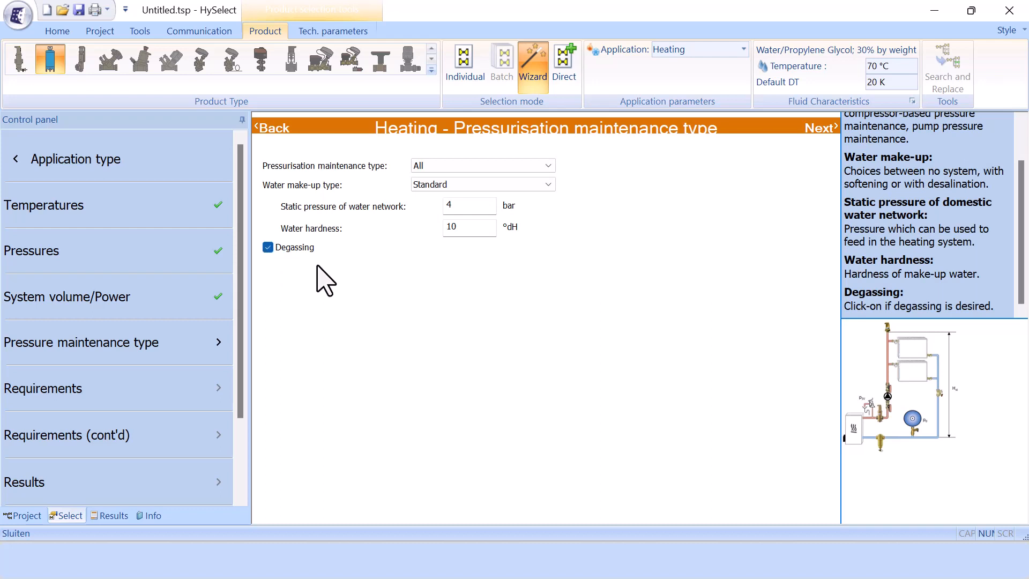
left_click(267, 247)
left_click(549, 185)
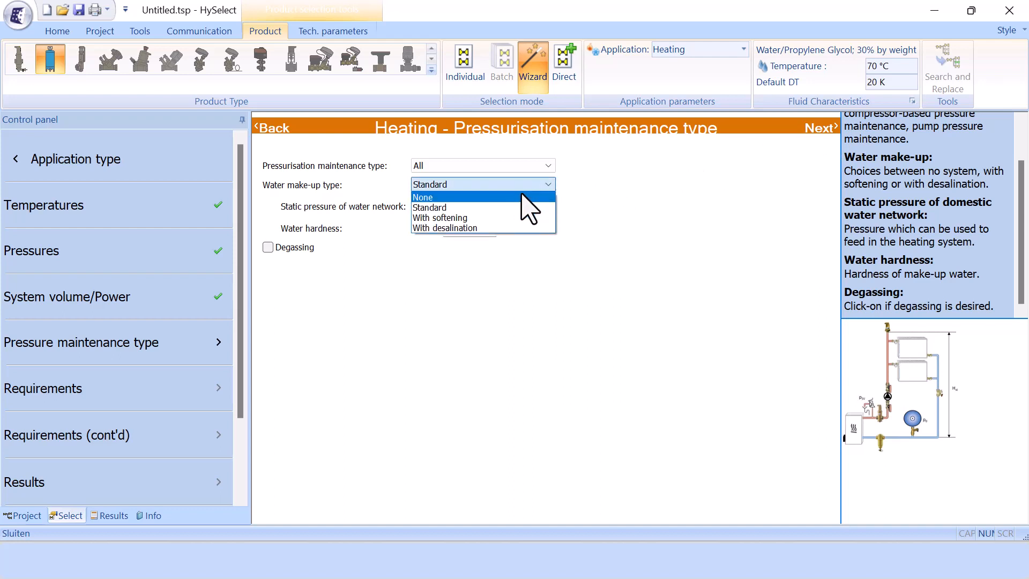
left_click(523, 197)
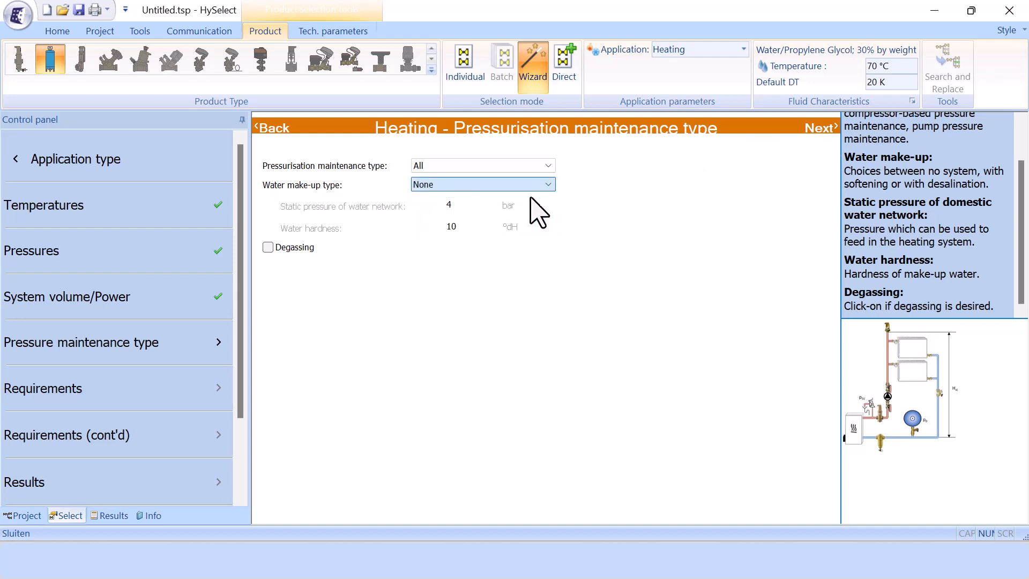
Accept the maintenance type, leave all requirements and size limits at their defaults, and advance to the calculated results.
left_click(818, 129)
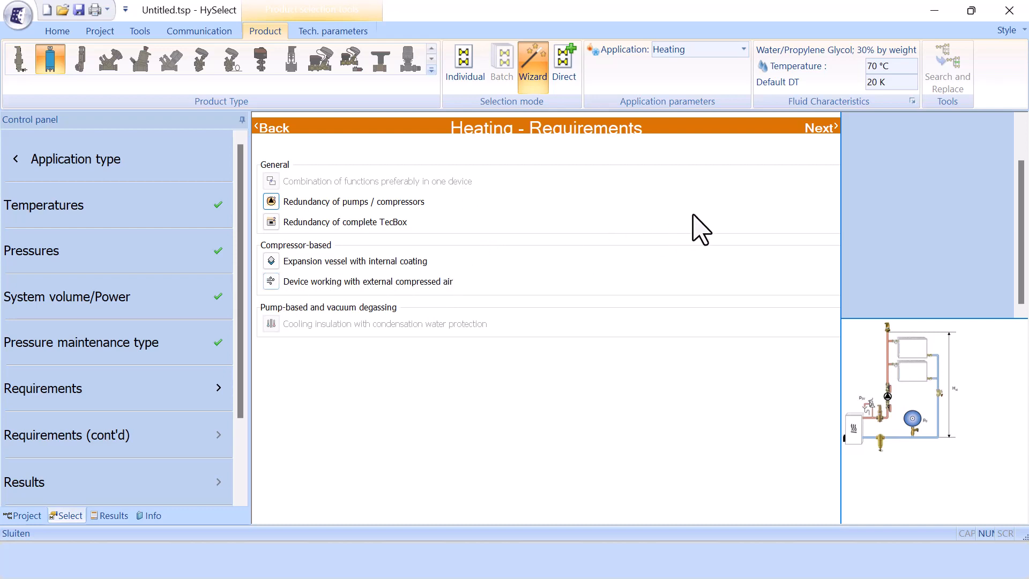
left_click(825, 128)
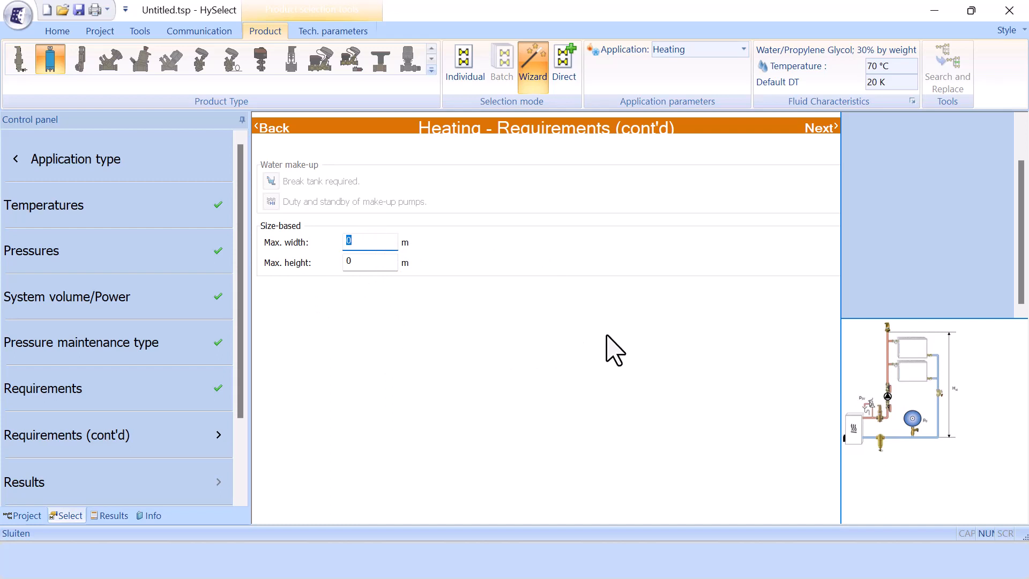
left_click(836, 128)
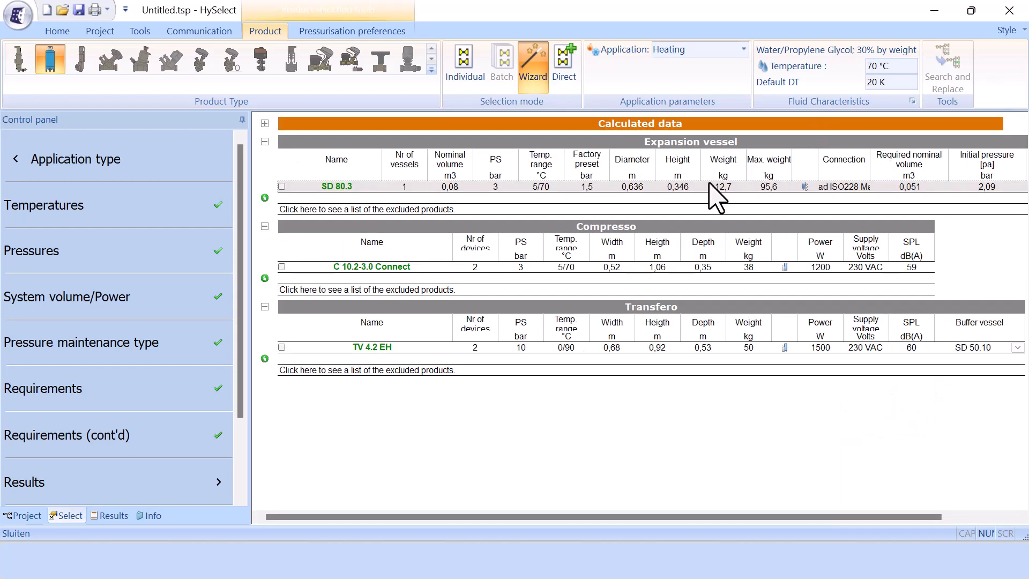
Expand the calculated data, choose the SD 80.3 expansion vessel, and add it to the project with first reference Test and quantity 1.
left_click(264, 123)
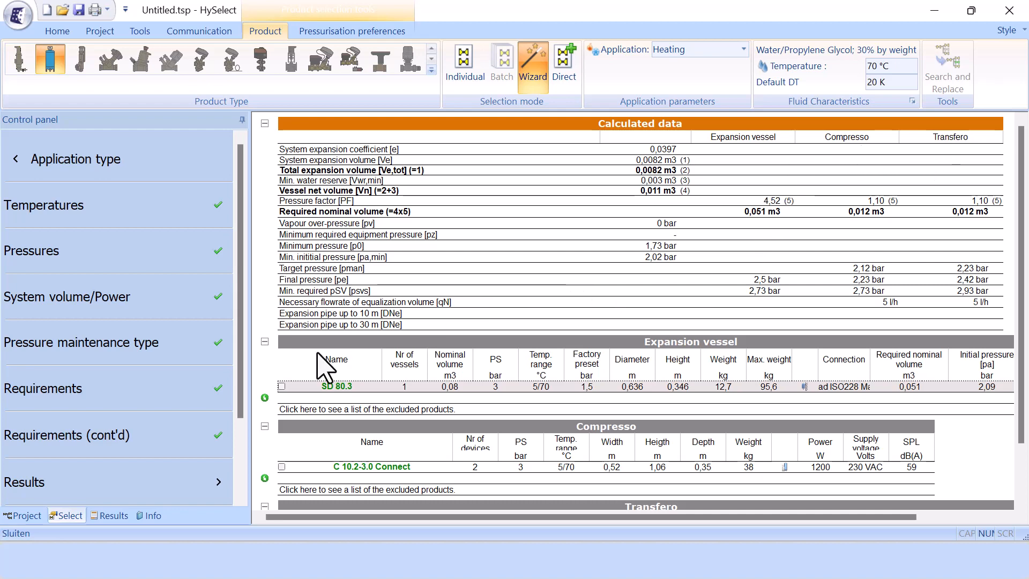
left_click(282, 387)
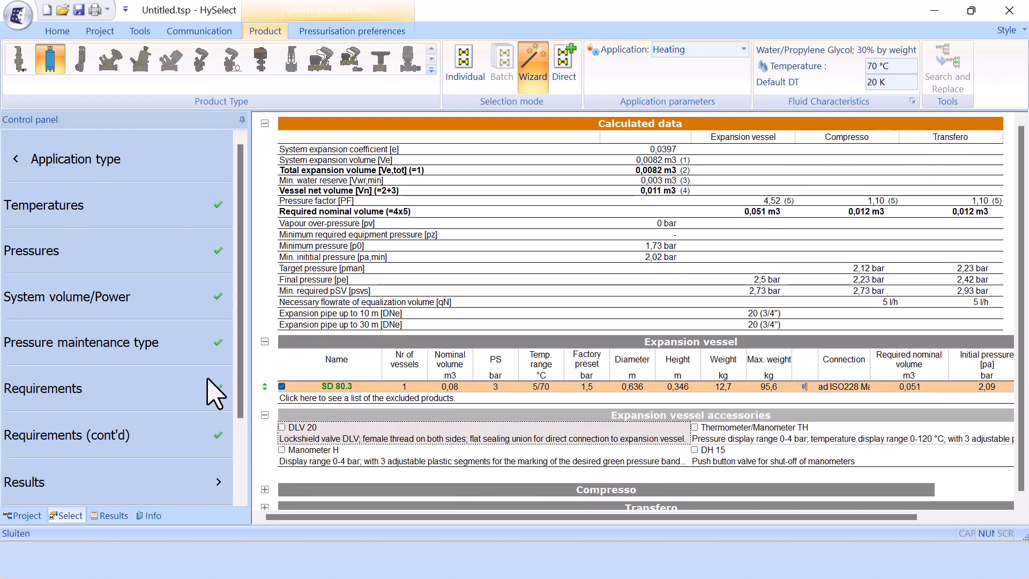
scroll(214, 397, "down", 3)
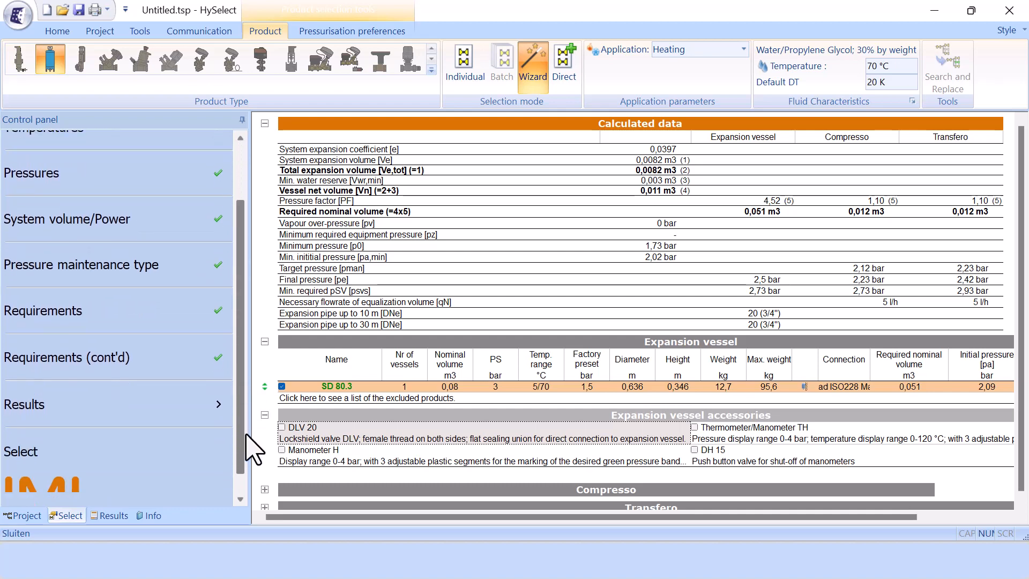
left_click(40, 428)
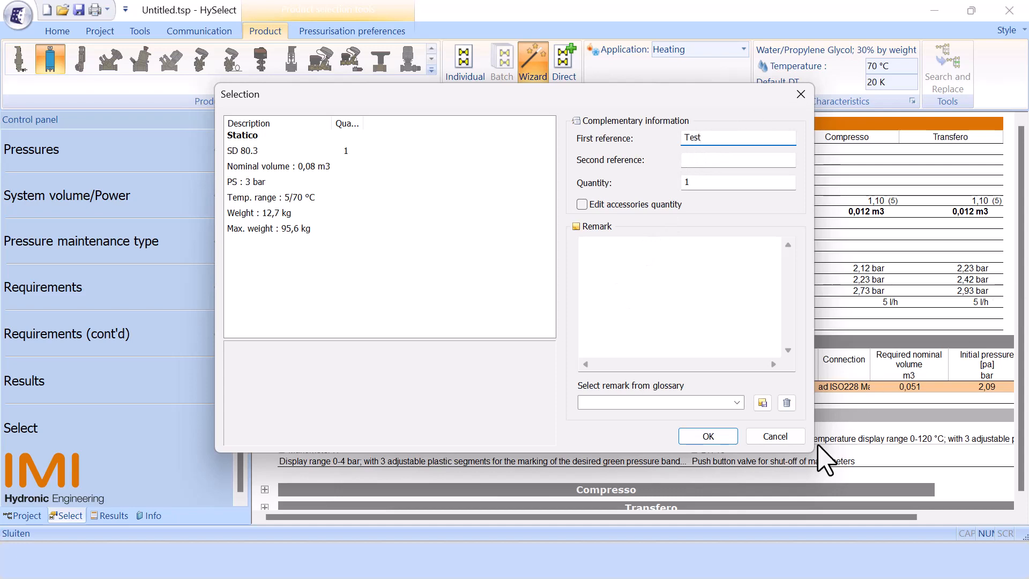
left_click(708, 436)
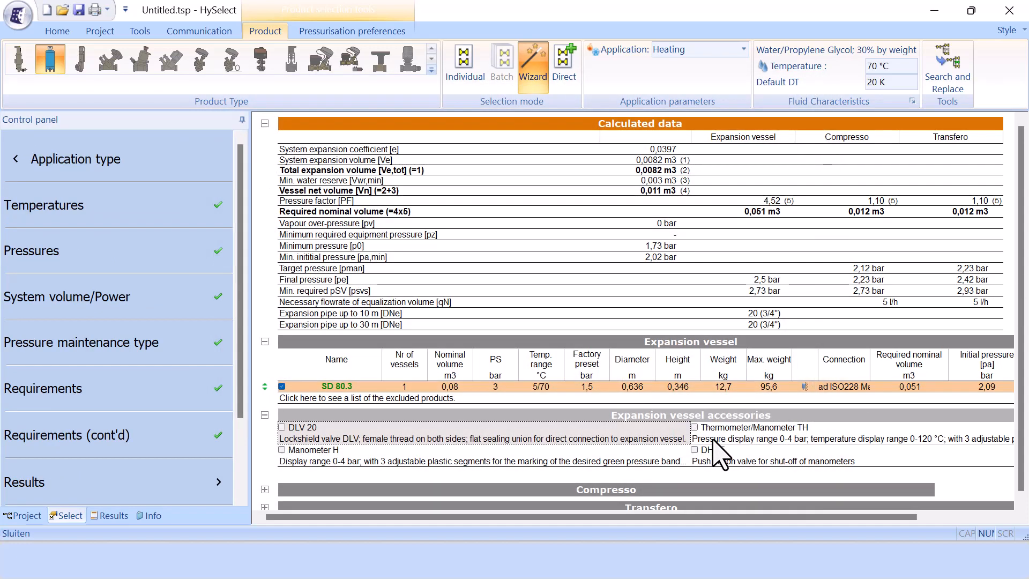
Review the pressure maintenance report, including the system data, the chosen product and the Statico pressure graph.
left_click(127, 518)
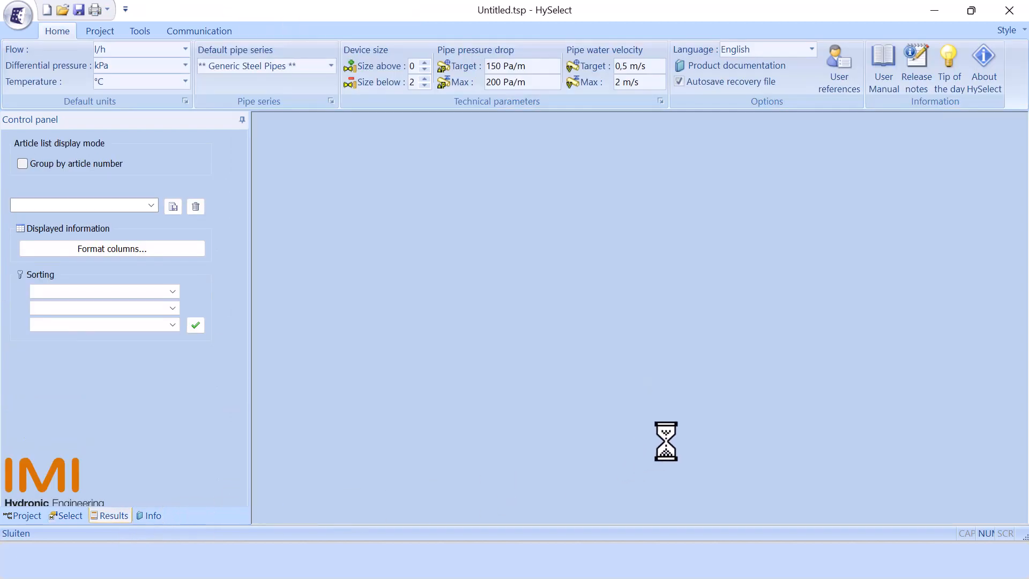
scroll(589, 343, "down", 3)
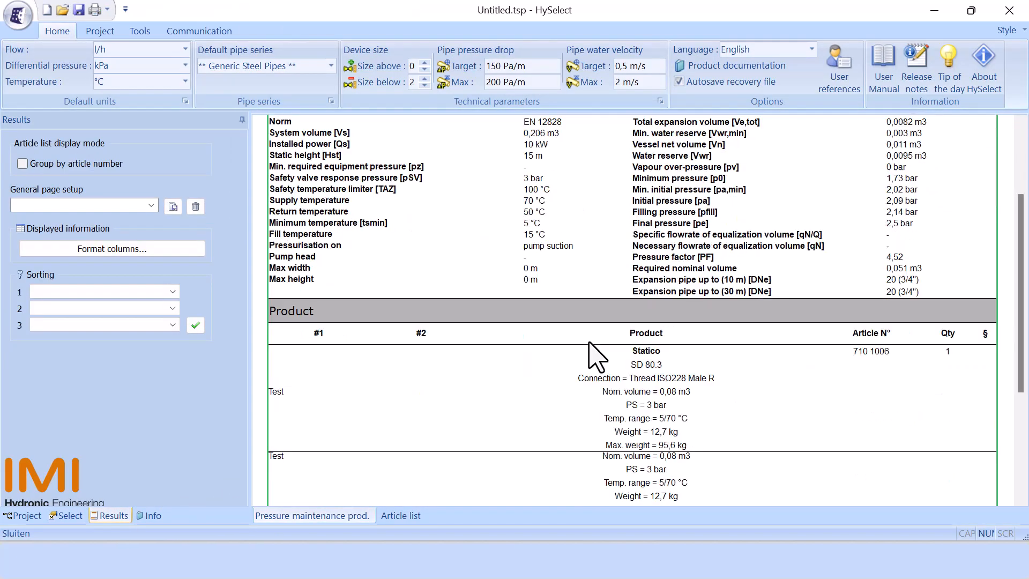
scroll(596, 346, "down", 2)
scroll(597, 316, "down", 3)
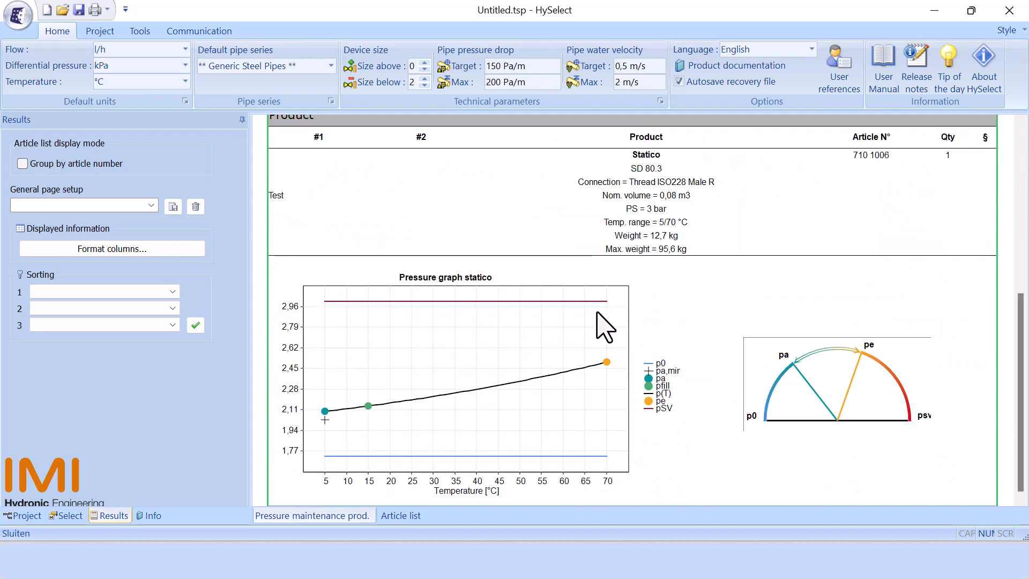
scroll(606, 330, "up", 8)
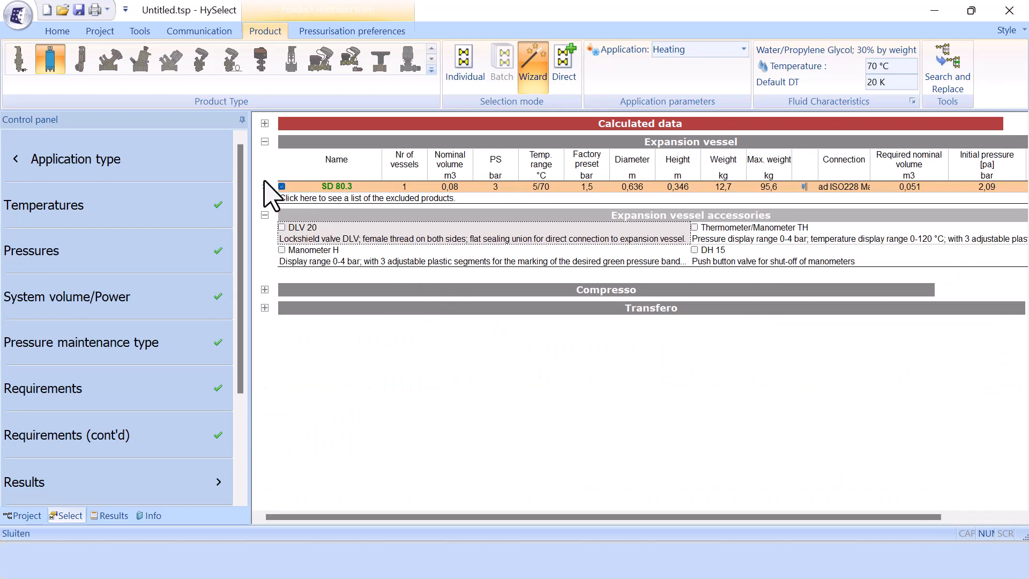
Open the temperature settings of the saved vessel selection in advanced mode, and cancel the edition without applying changes.
left_click(120, 219)
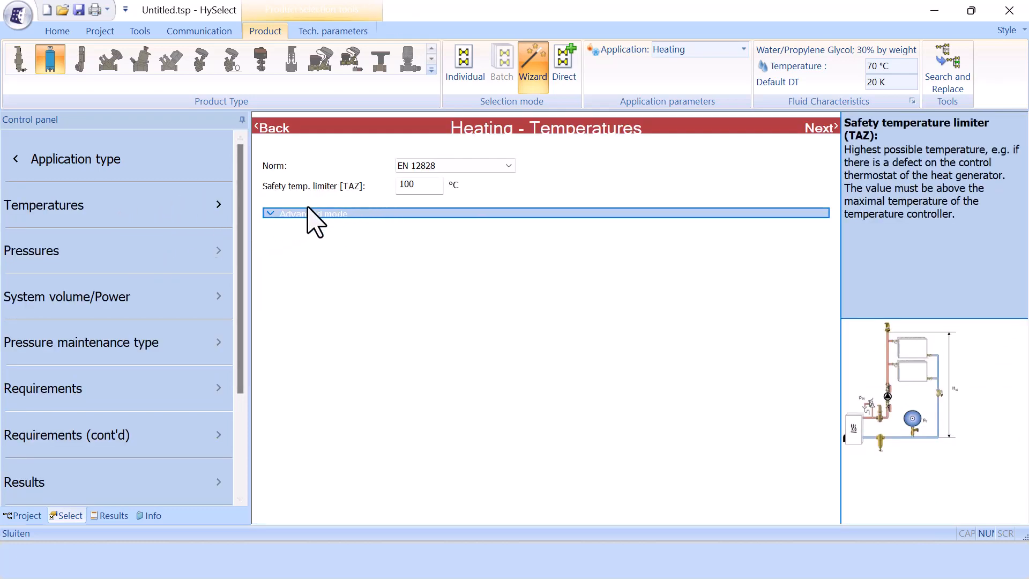
left_click(271, 213)
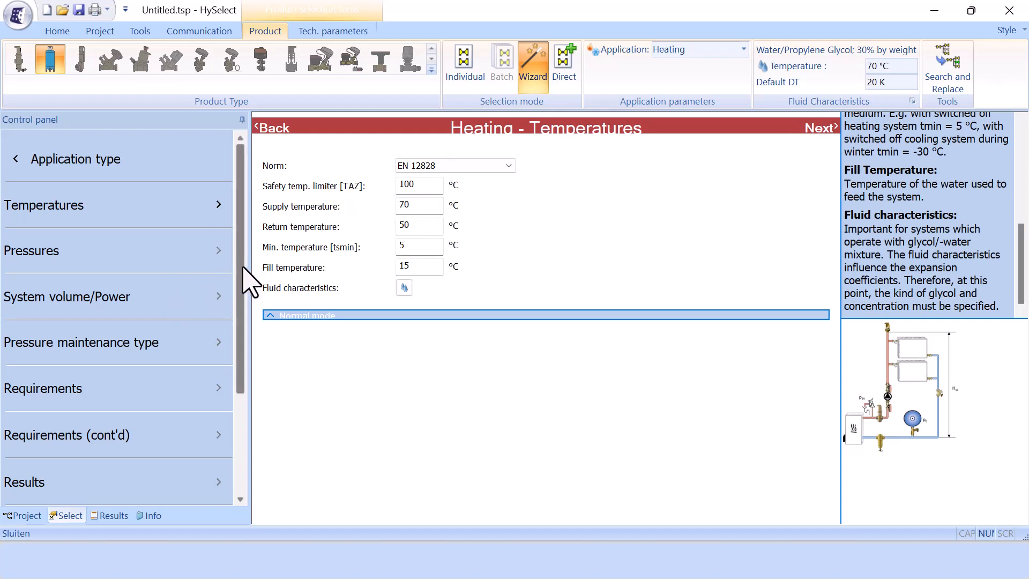
left_click_drag(242, 268, 258, 370)
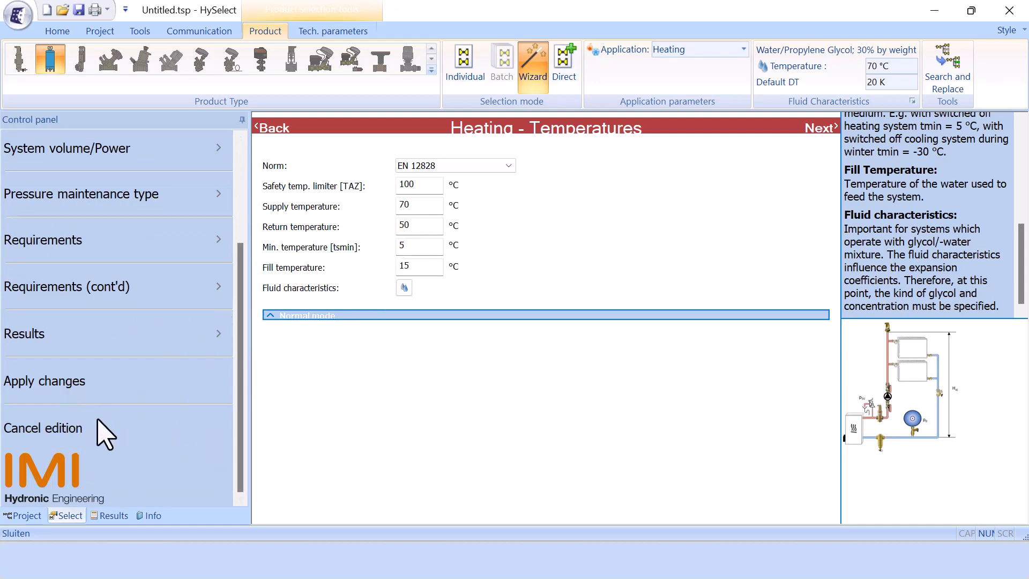
left_click(59, 428)
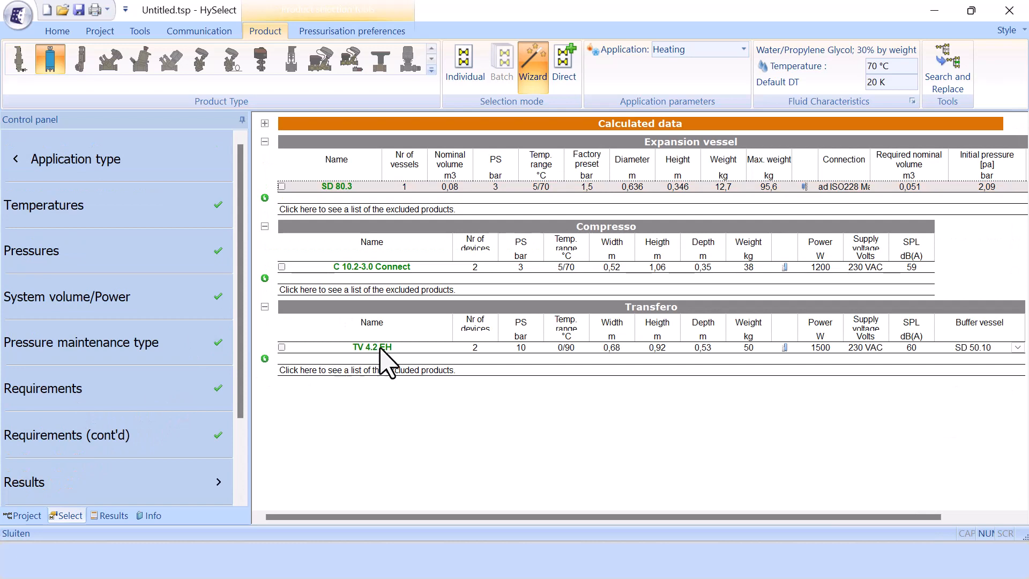
Return to the project's results report.
left_click(110, 515)
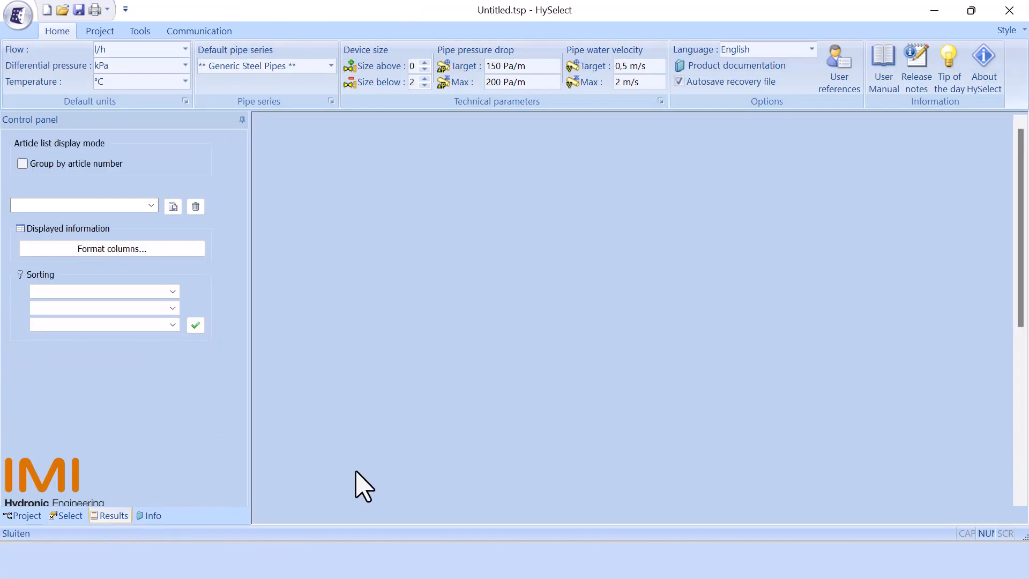